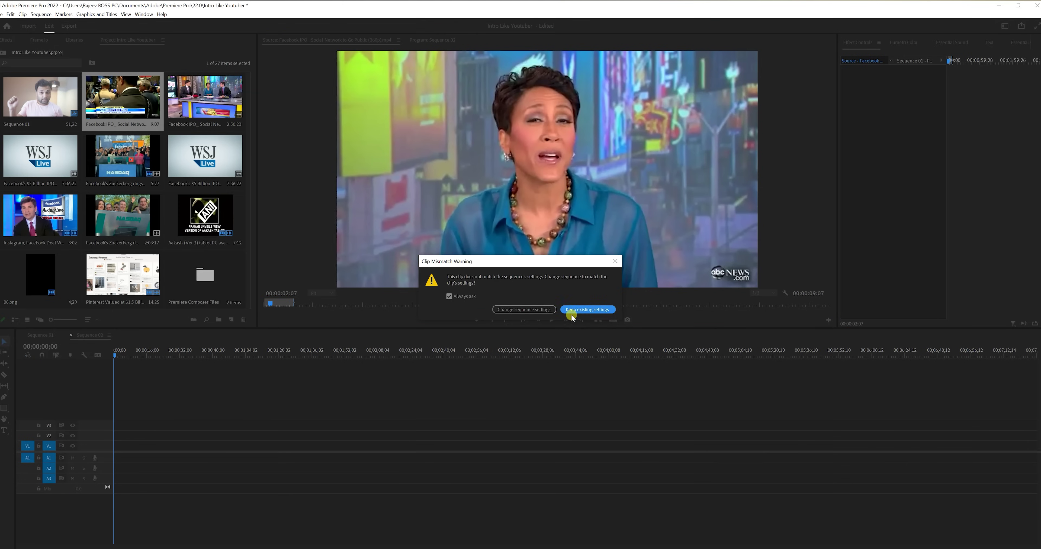
Place the trimmed Facebook IPO news clip at the start of Sequence 02, keeping the existing sequence settings
click(583, 311)
drag(547, 293, 120, 457)
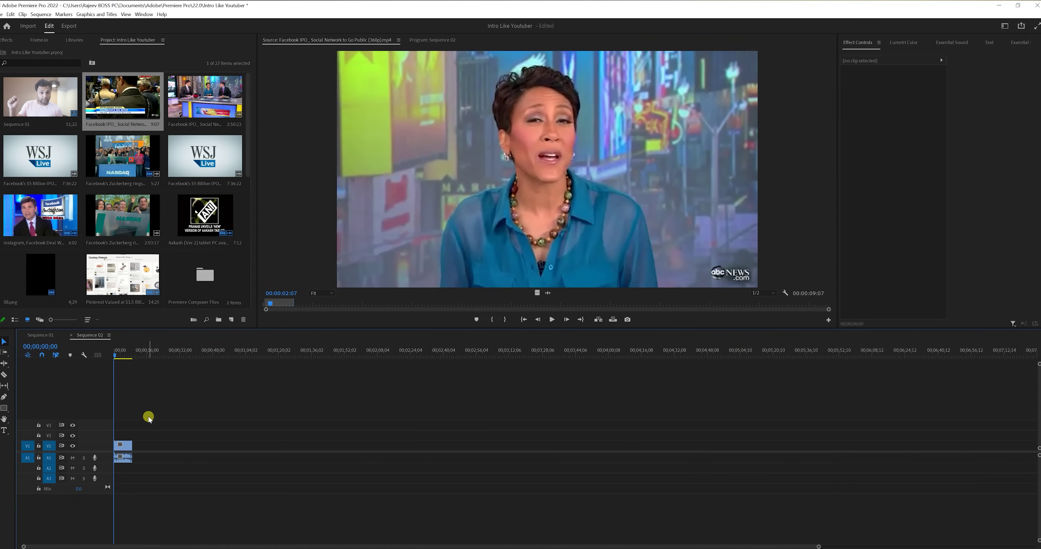
click(122, 355)
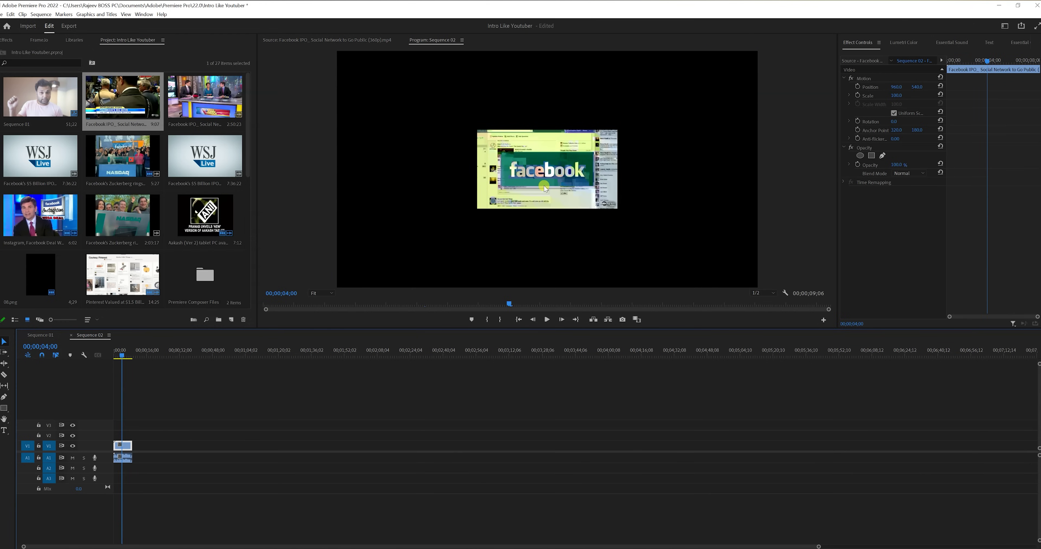
Scale up the Facebook IPO clip in Sequence 02 until it fills the whole frame
click(115, 354)
click(124, 447)
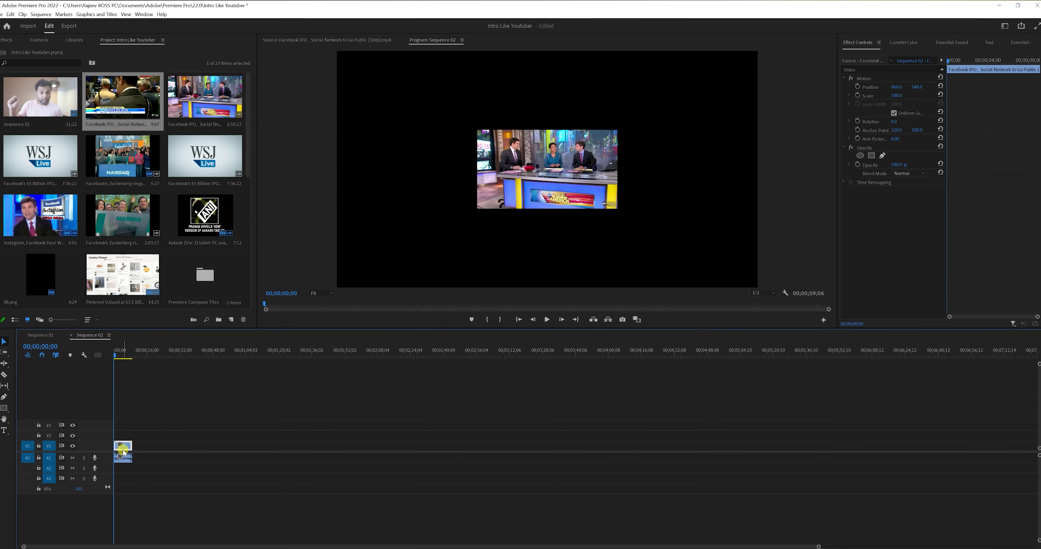
drag(897, 98, 983, 97)
click(166, 405)
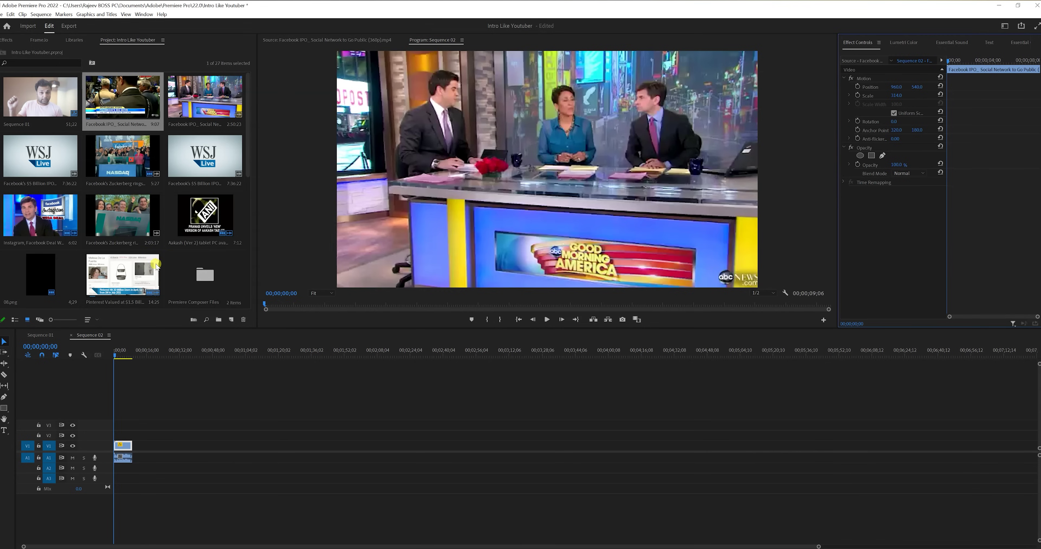
Import the halftone texture 08.png and place it on track V2 above the start of the news clip
scroll(179, 218, down, 2)
key(ctrl+i)
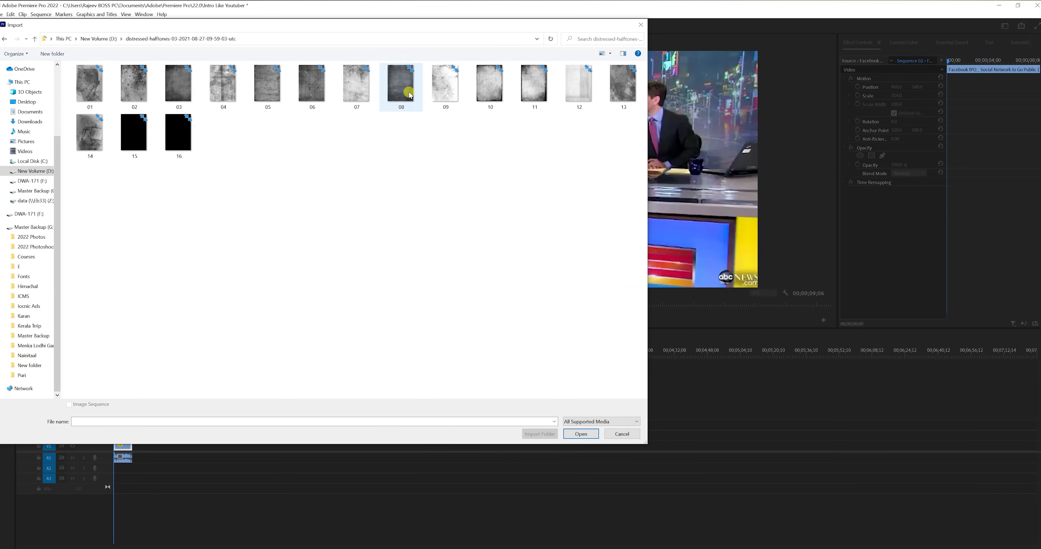
double_click(400, 86)
drag(30, 143, 117, 436)
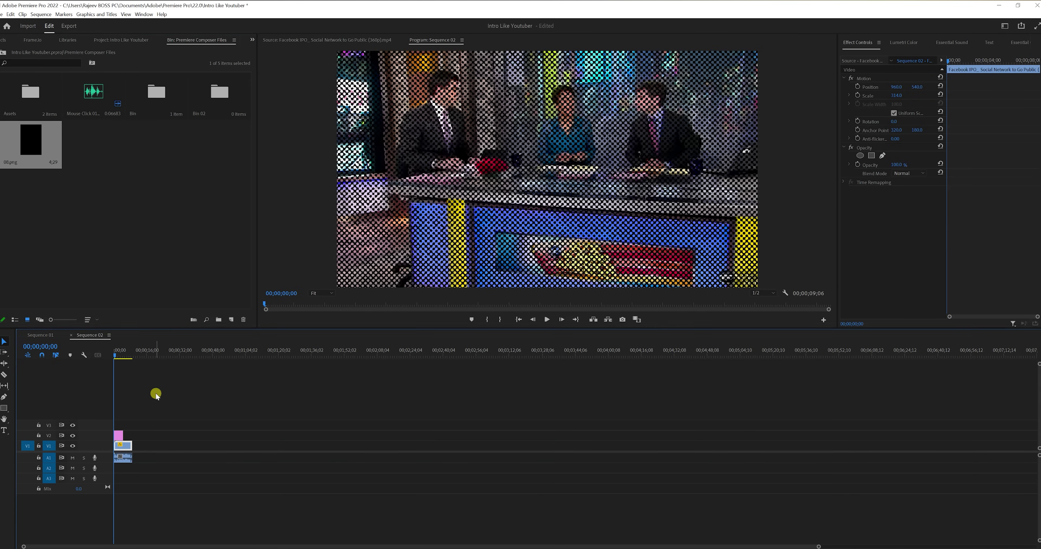
Lower the opacity of the 08.png texture overlay and set its scale to 67
click(119, 436)
drag(905, 163, 885, 164)
drag(898, 97, 920, 95)
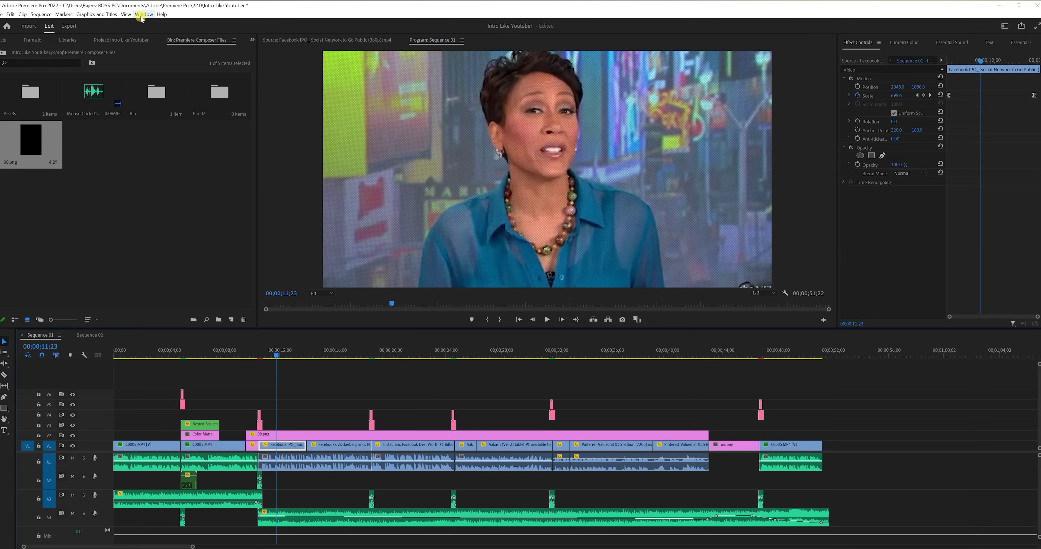
Open the Premiere Composer extension, expand its Starter Pack and move the floating window out of the way
click(143, 15)
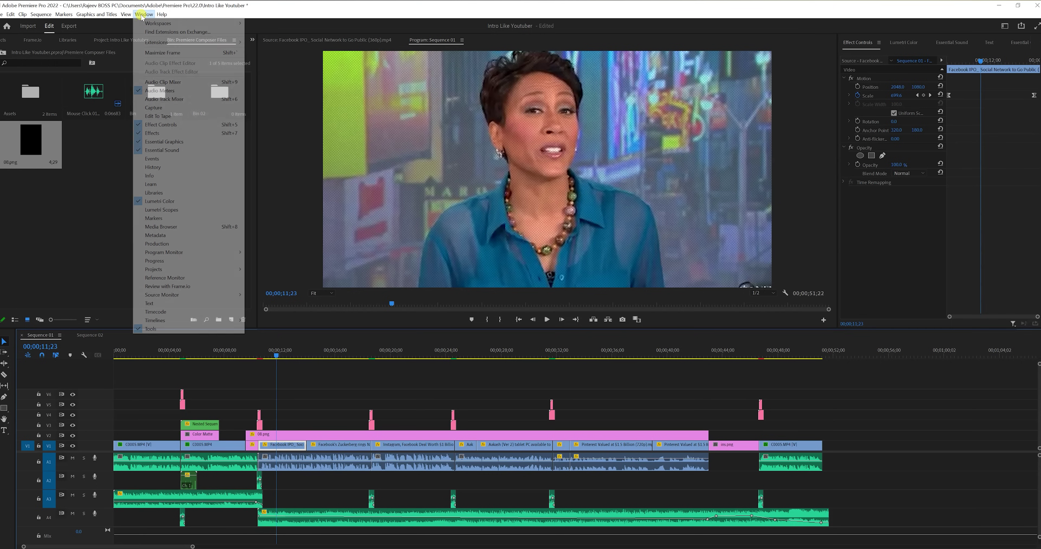
mouse_move(164, 45)
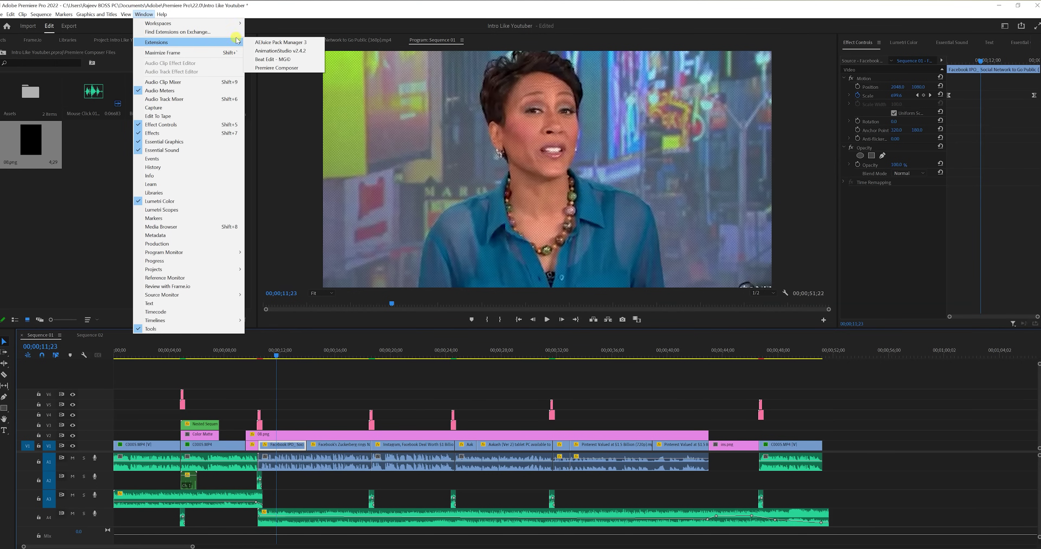
click(276, 67)
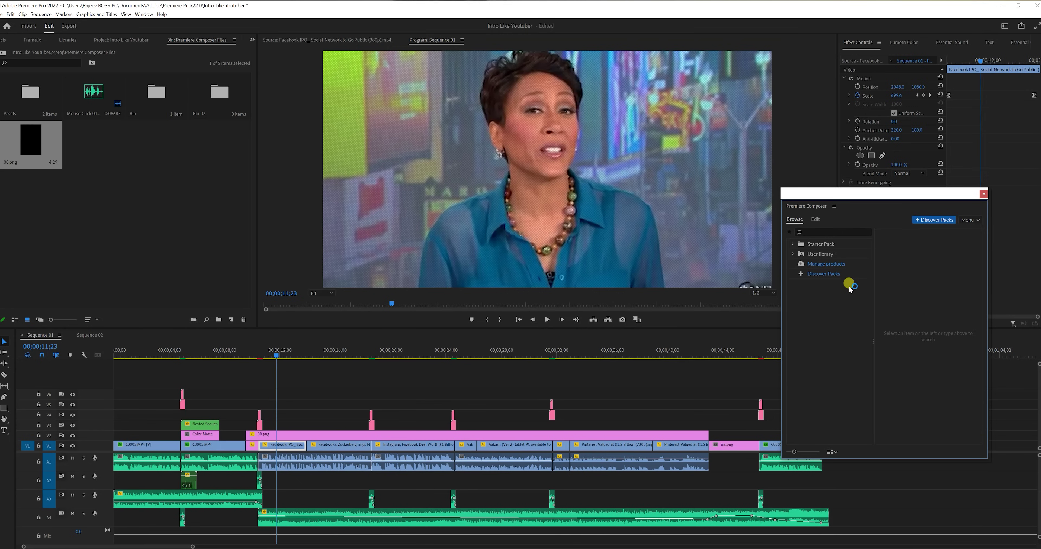
click(793, 244)
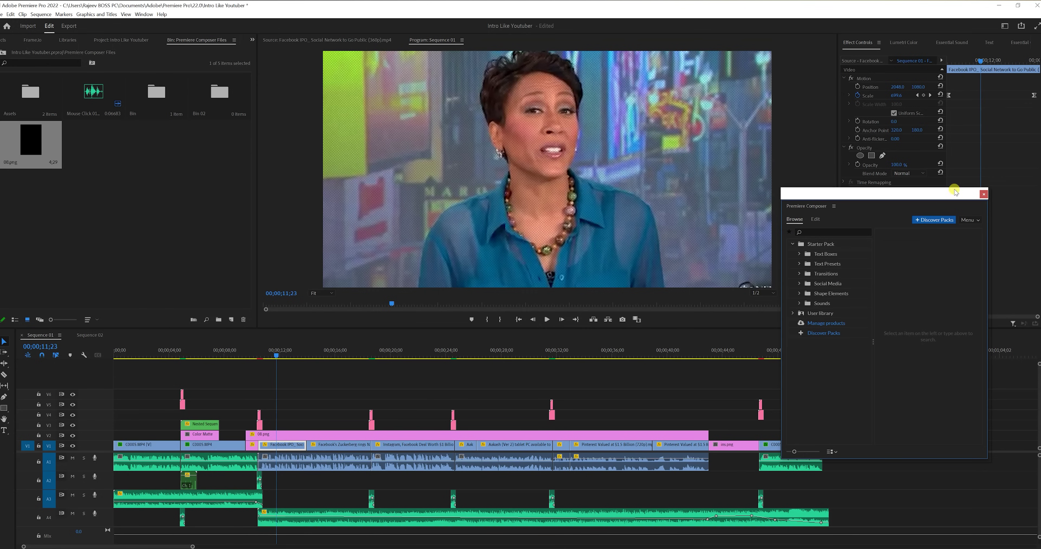
drag(955, 191, 982, 139)
Return to Sequence 02 and duplicate the 08.png overlay on V2 to cover the full length of the news clip
click(280, 352)
click(101, 338)
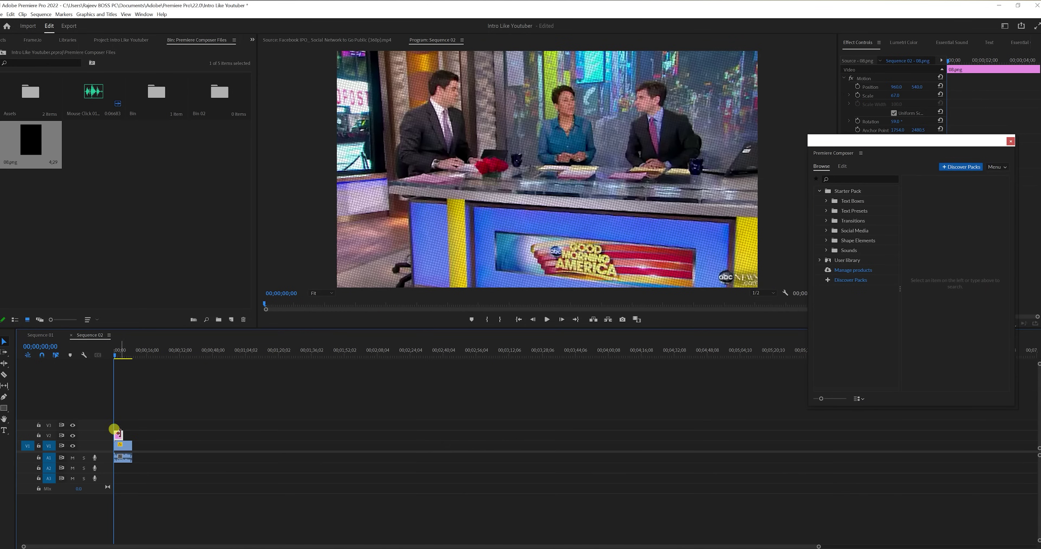
drag(120, 437, 133, 437)
drag(816, 546, 69, 546)
Find the Digital Glitch transition by searching "glitch", add it with sound at the cut between the two 08.png clips, and play it back
drag(385, 346, 412, 345)
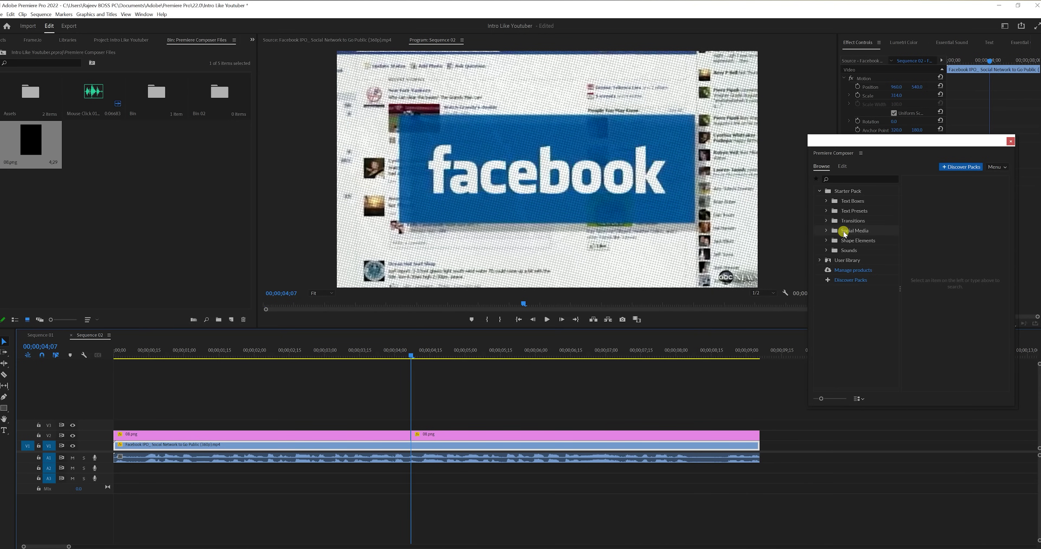
click(826, 221)
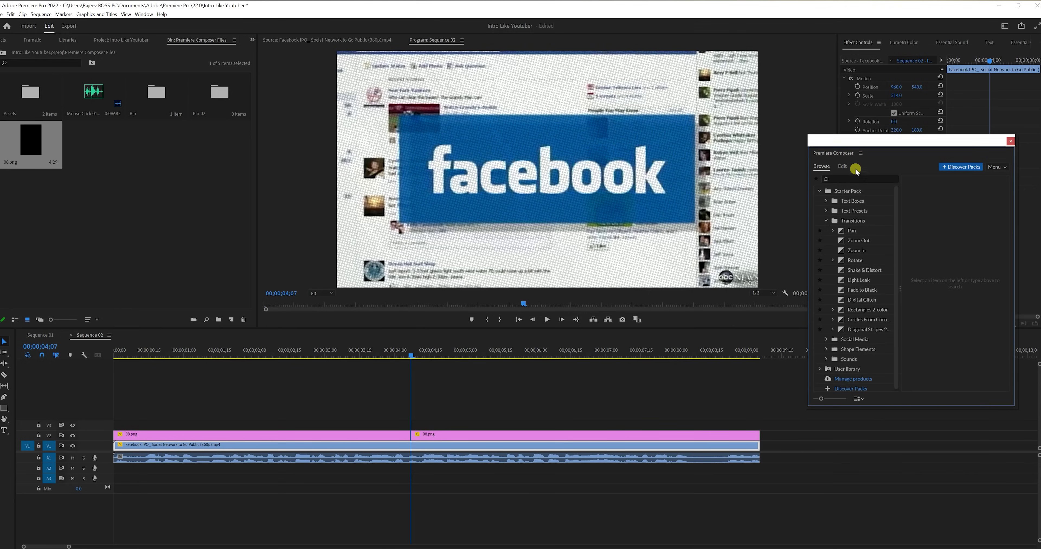
click(857, 178)
text(glitch)
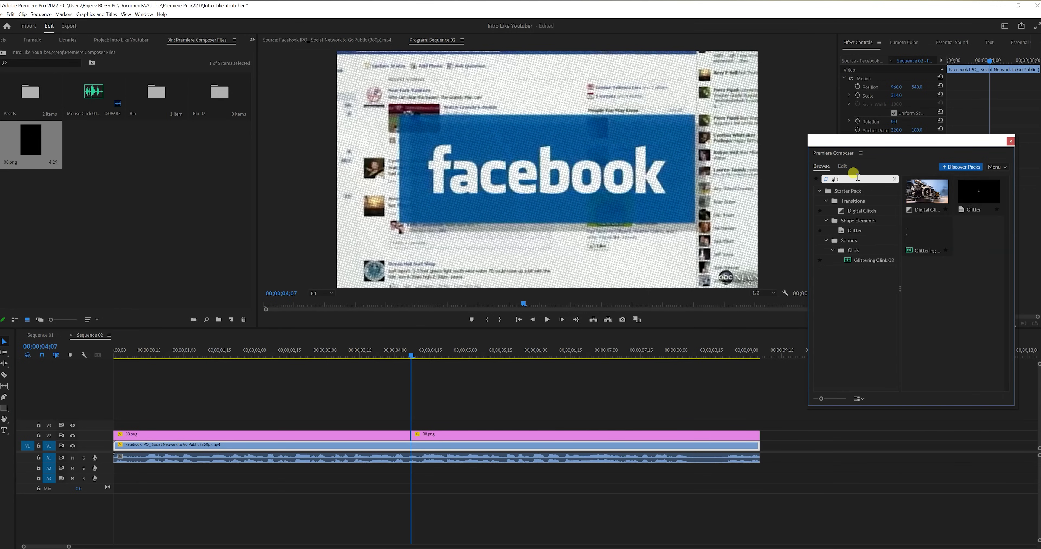
double_click(927, 196)
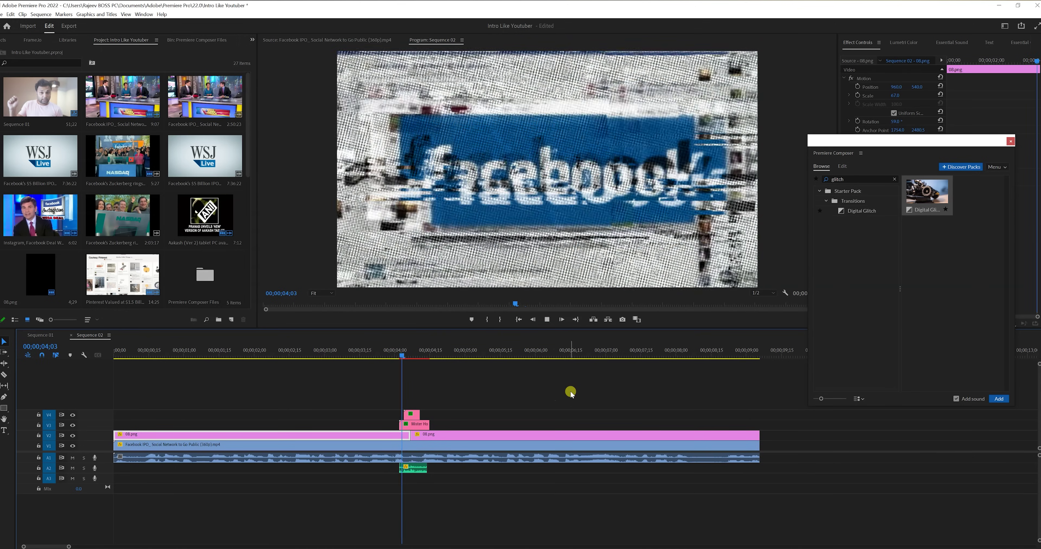
drag(506, 360, 395, 362)
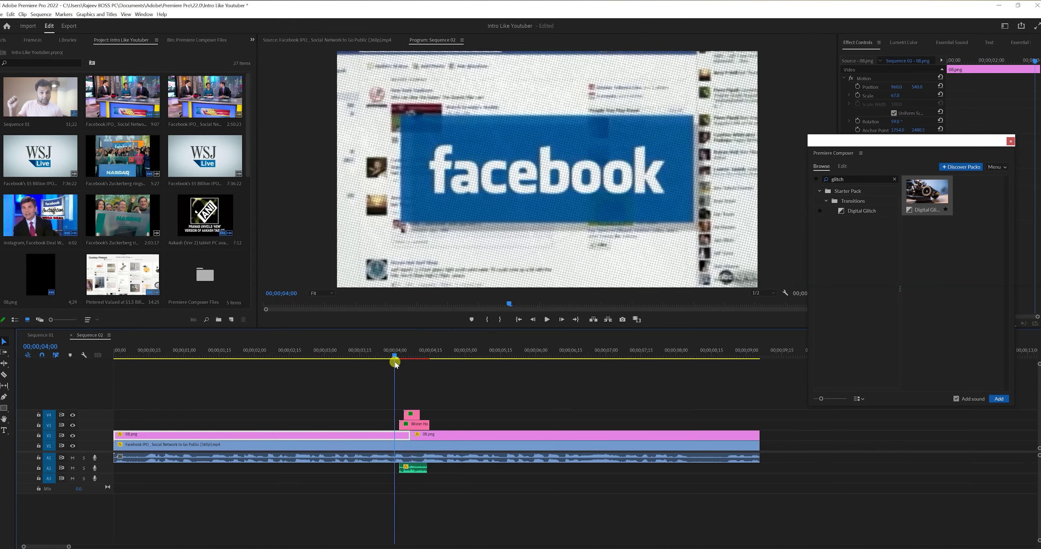
key(space)
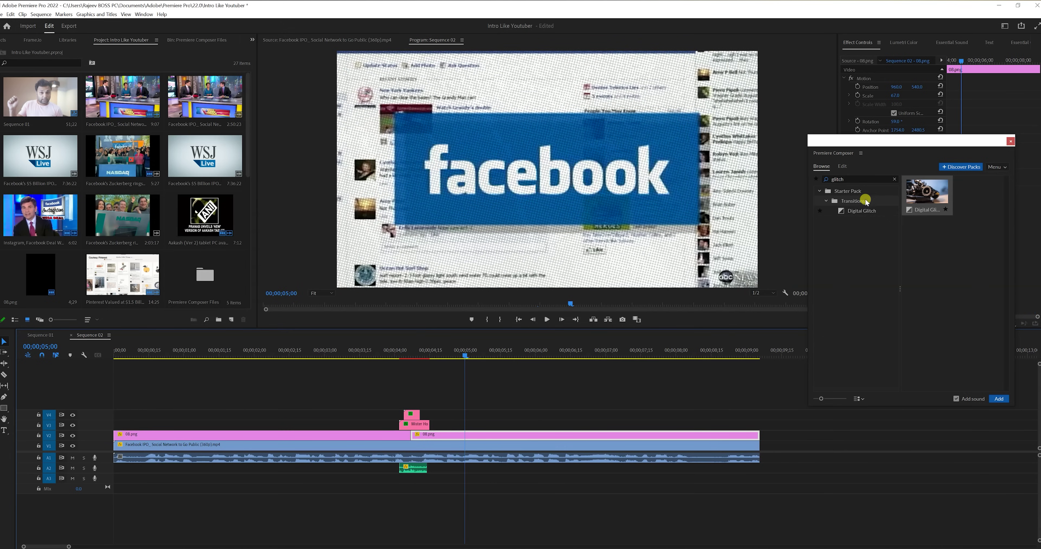
Add the Arrow Custom Path shape element from the Starter Pack after the news clip at 00;00;09;13 and play it back
click(894, 179)
drag(481, 351, 778, 342)
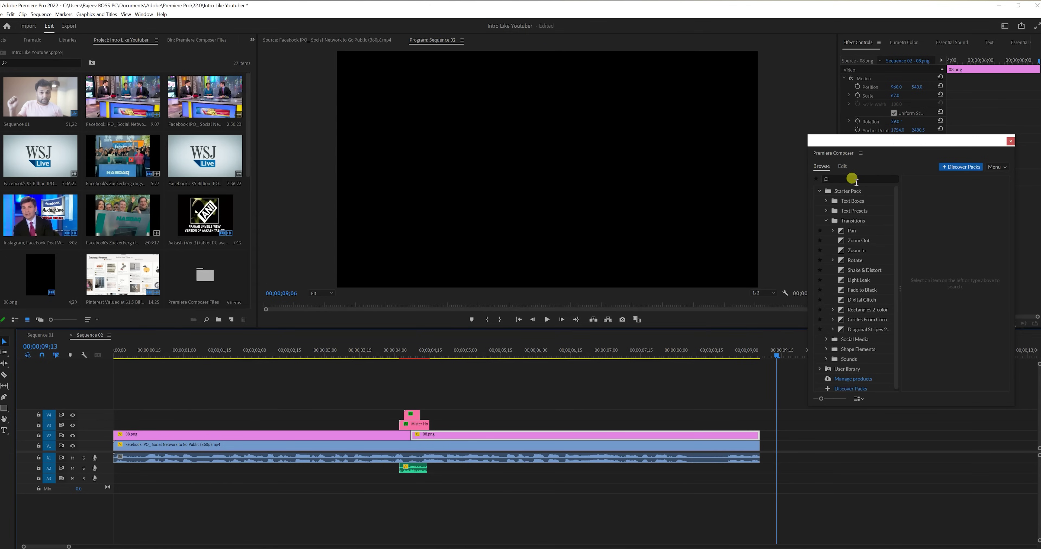
click(852, 179)
click(819, 191)
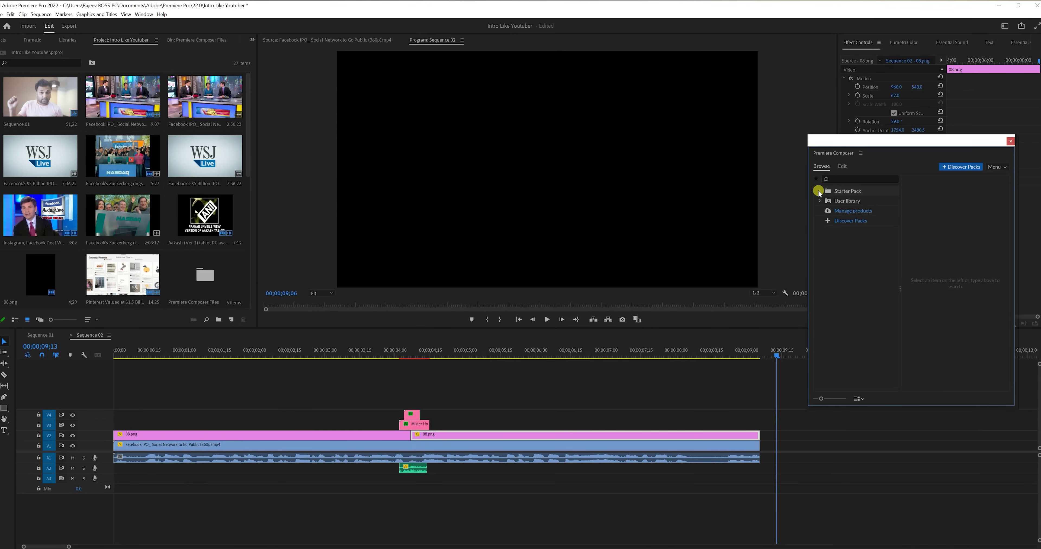
click(818, 191)
click(840, 240)
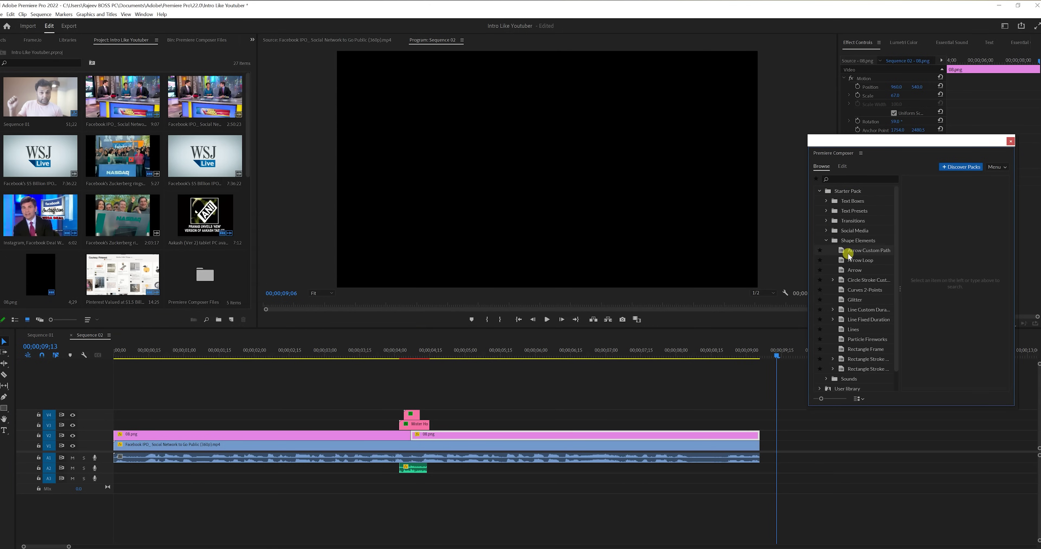
click(850, 253)
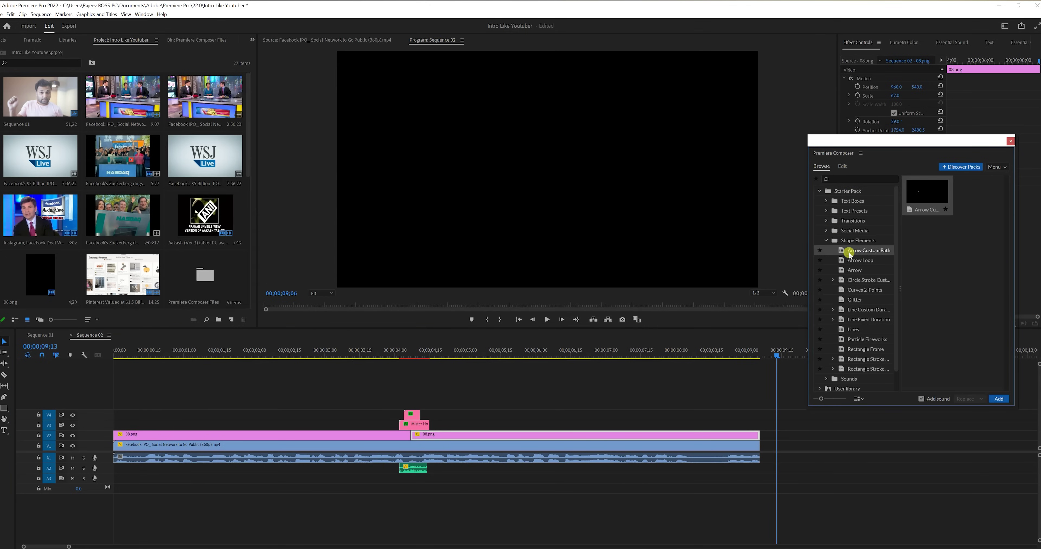
double_click(930, 194)
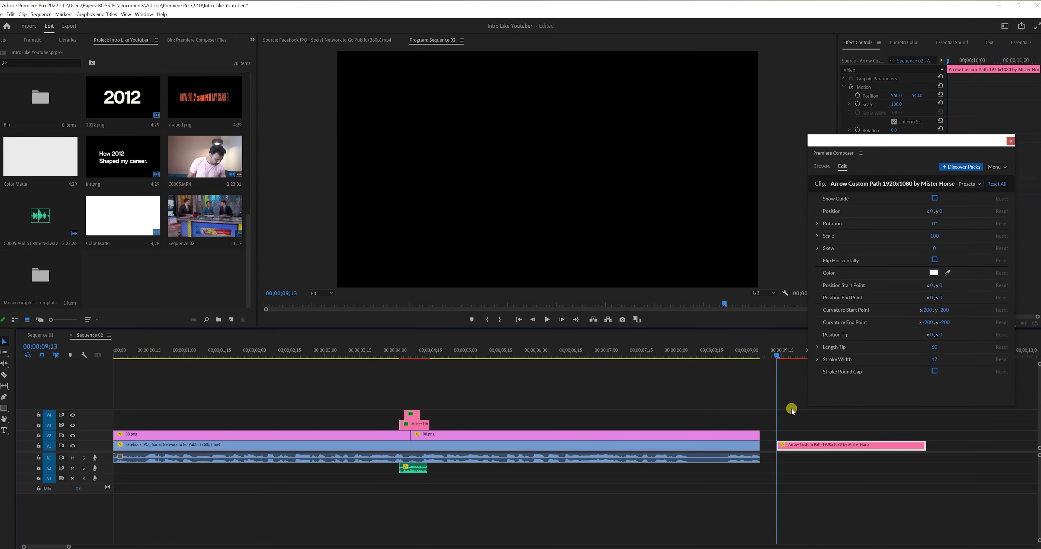
drag(925, 141, 999, 136)
key(space)
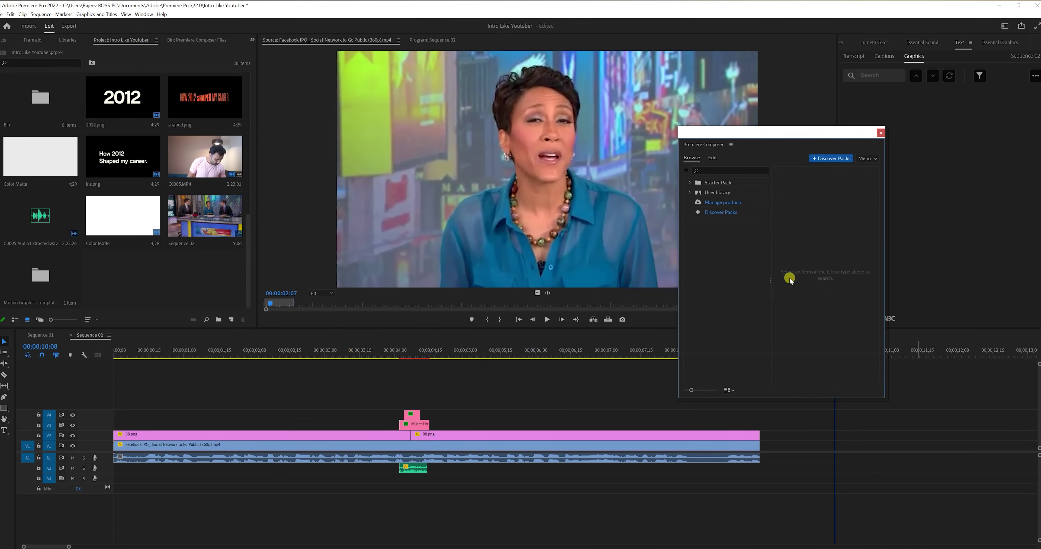
Search the Starter Pack for "mouse" and add the Mouse Cursor element above the overlay at 00;00;05;24
click(747, 171)
text(mous)
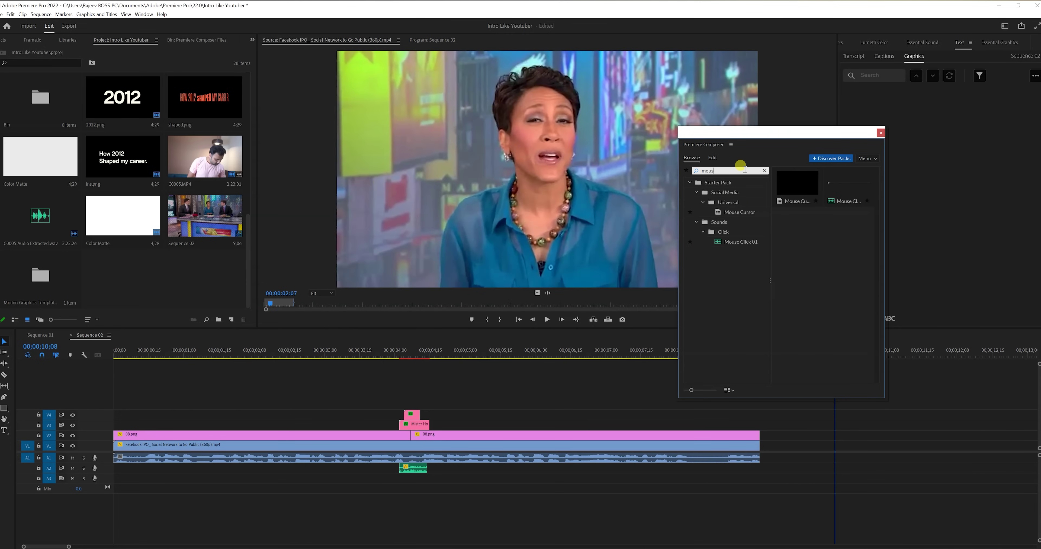
click(743, 243)
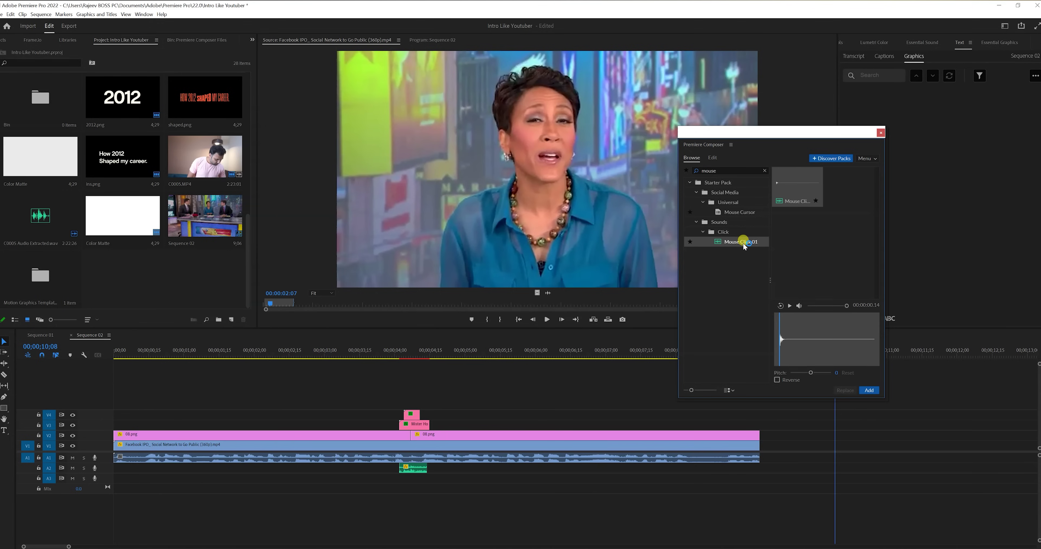
click(727, 171)
click(739, 212)
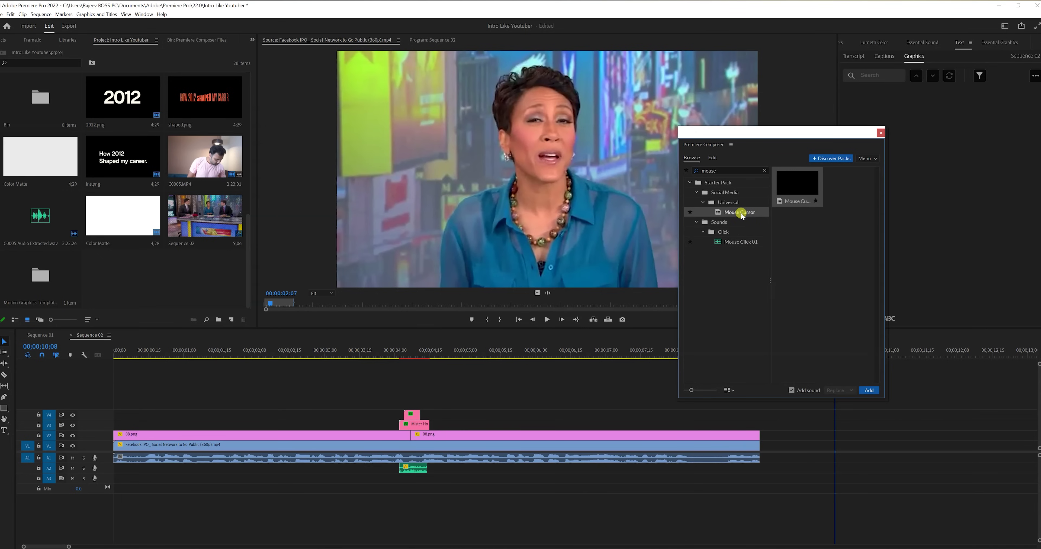
drag(801, 142, 886, 129)
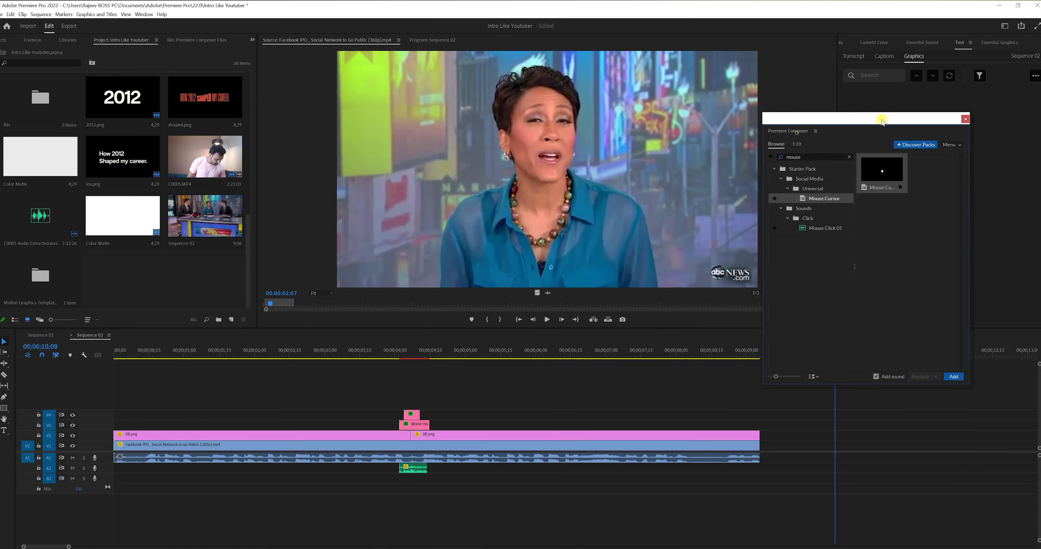
drag(622, 359, 521, 358)
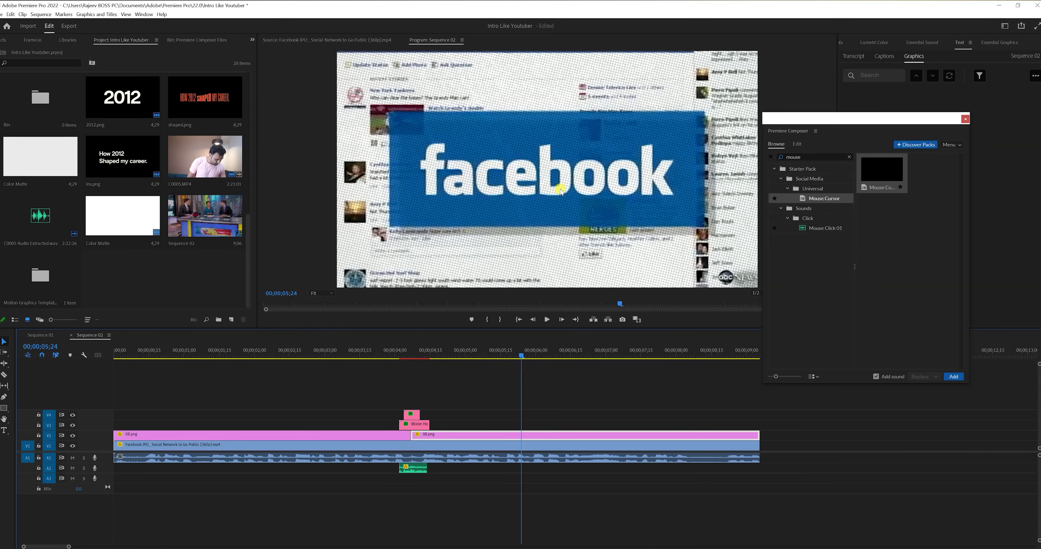
double_click(878, 178)
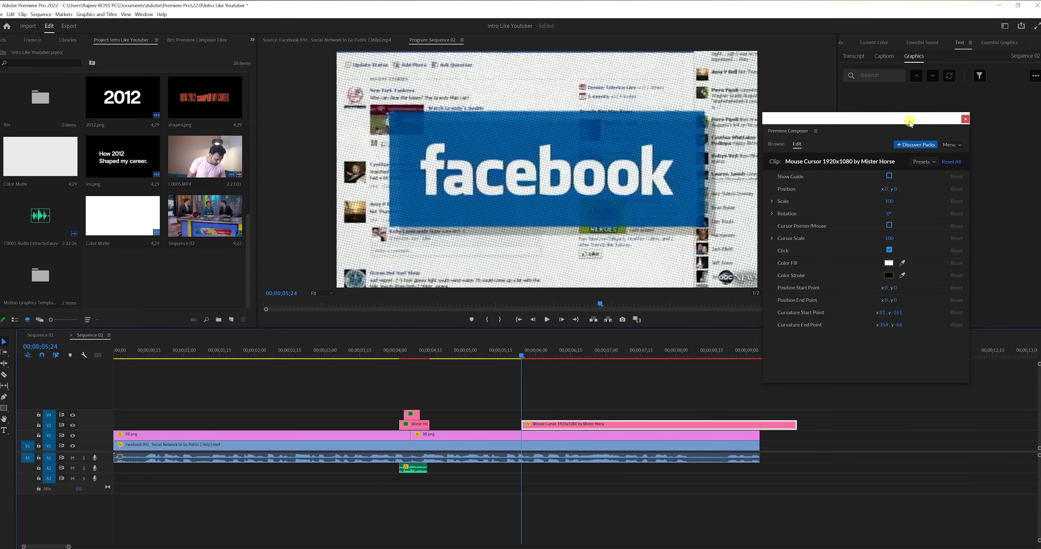
Shift the Mouse Cursor clip on V3 about 8 frames earlier and play back the cursor animation
drag(912, 123, 1002, 127)
drag(524, 361, 553, 354)
drag(662, 423, 643, 424)
drag(558, 352, 495, 353)
key(space)
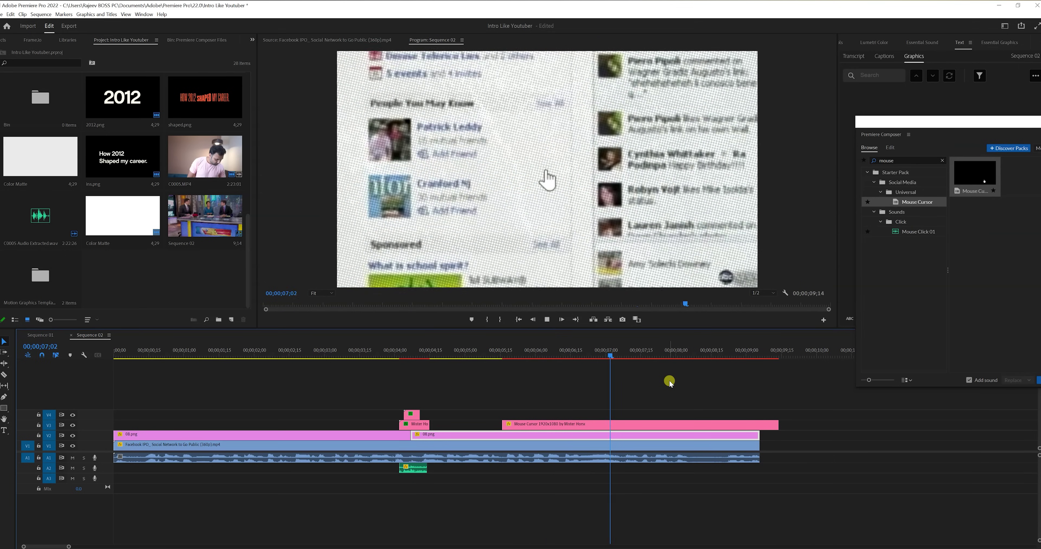
key(space)
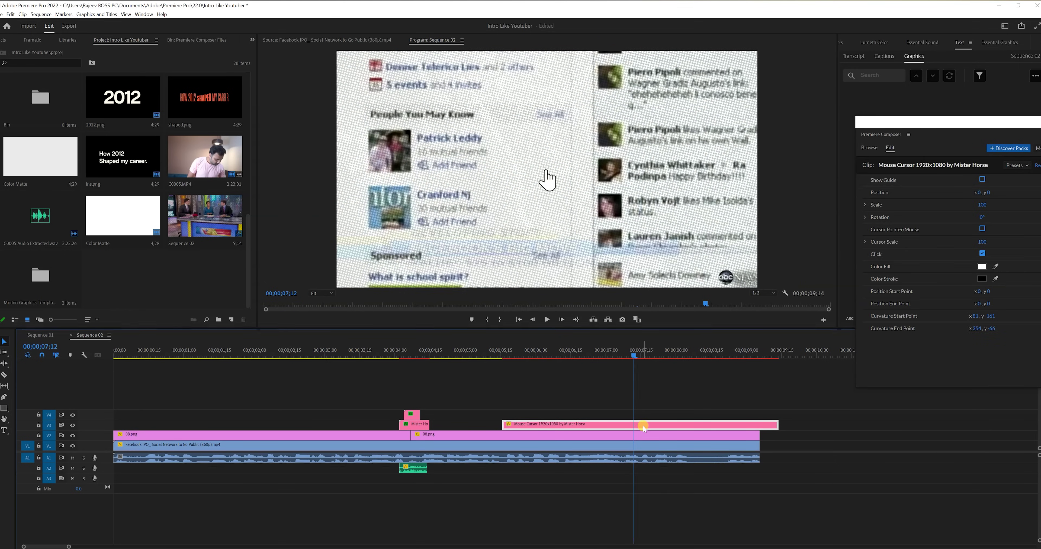